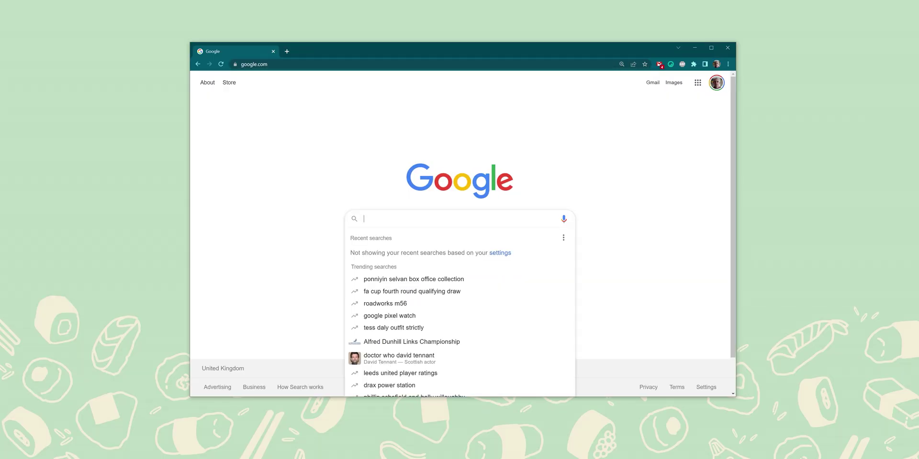
# Search Google for "google takeout" and open the Google Takeout result
pyautogui.write('google trak')
pyautogui.press('BackSpace')
pyautogui.press('BackSpace')
pyautogui.press('BackSpace')
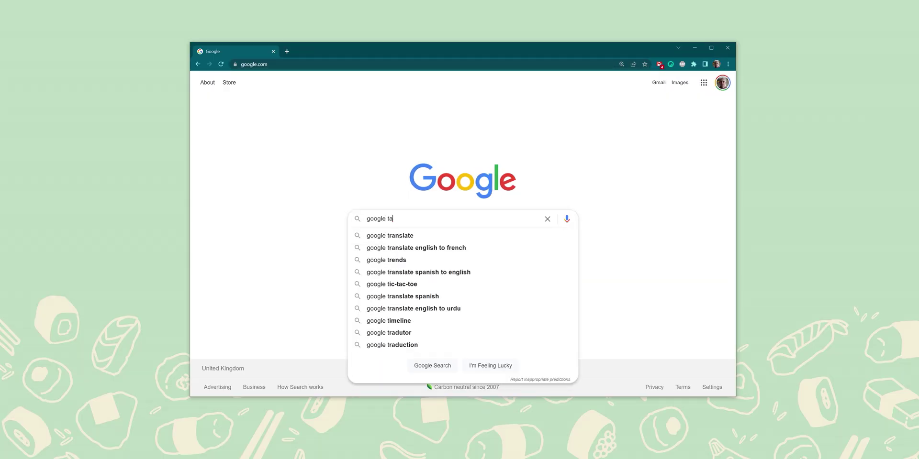
pyautogui.write('akeout')
pyautogui.press('Return')
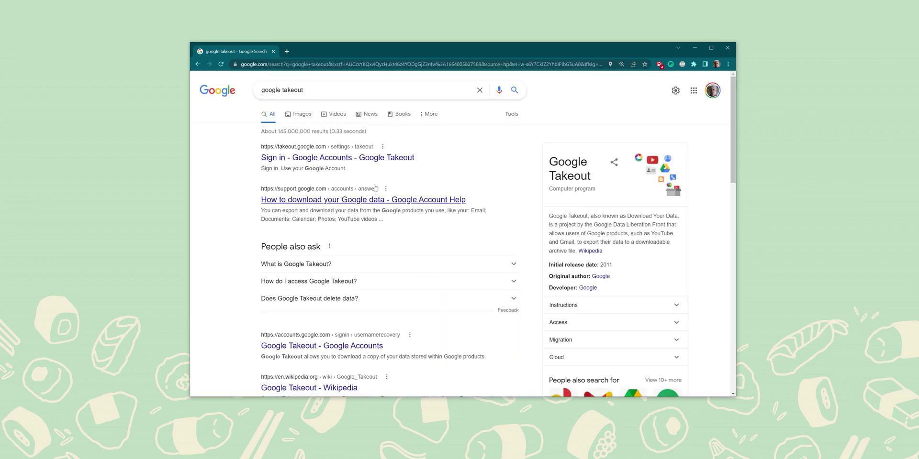
pyautogui.click(364, 163)
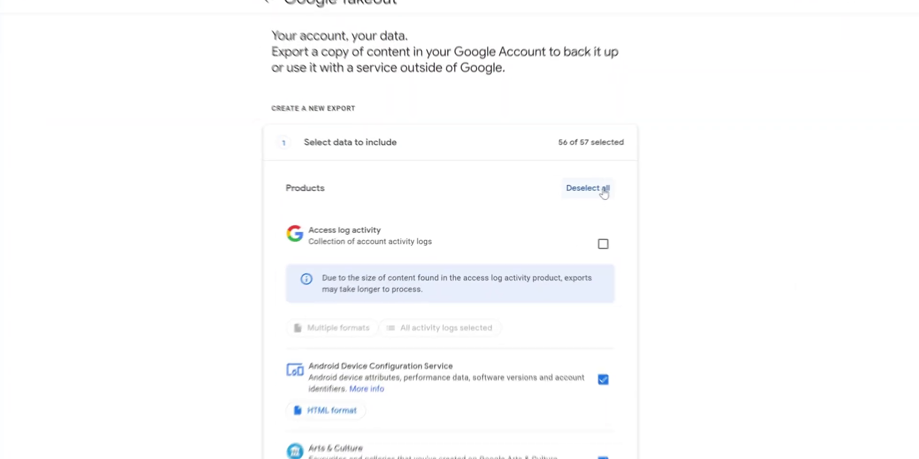
# Deselect all products, include only Stadia in the export, and proceed to the file type, frequency and destination settings
pyautogui.click(616, 189)
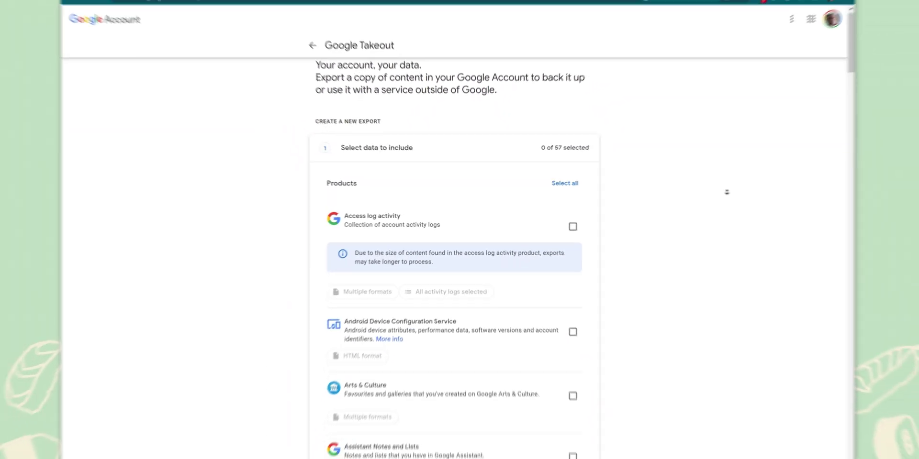
pyautogui.scroll(-3, 727, 192)
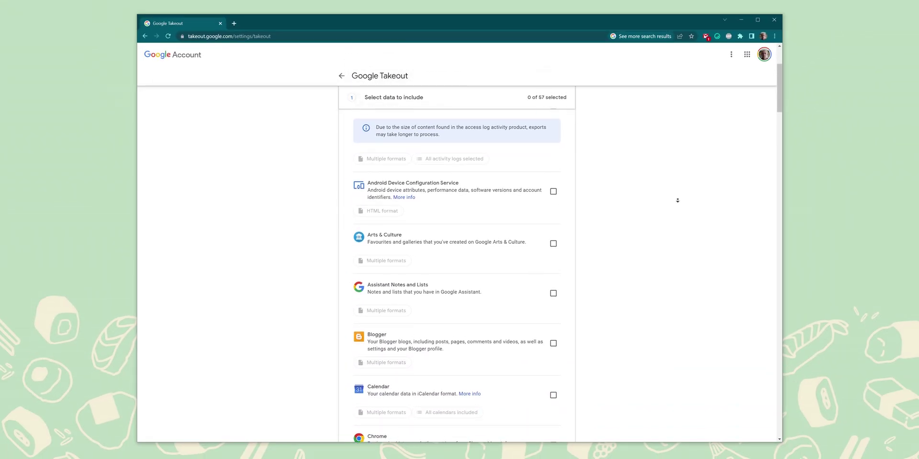
pyautogui.scroll(-20, 677, 200)
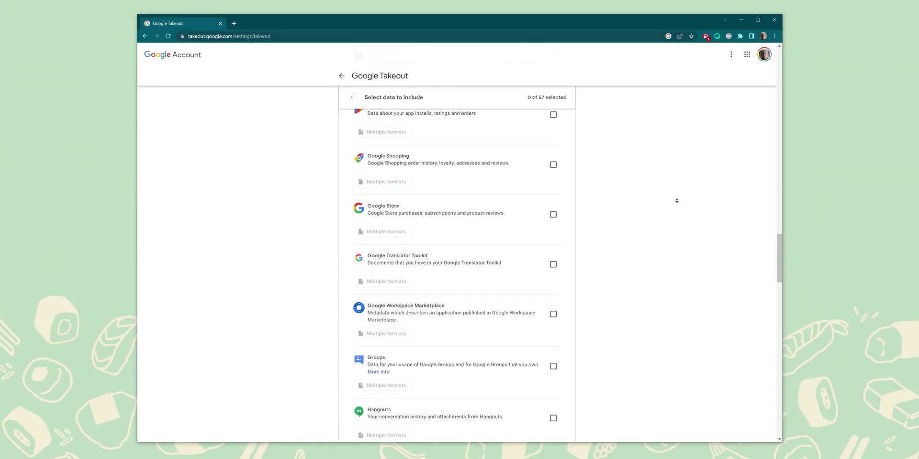
pyautogui.scroll(-15, 677, 200)
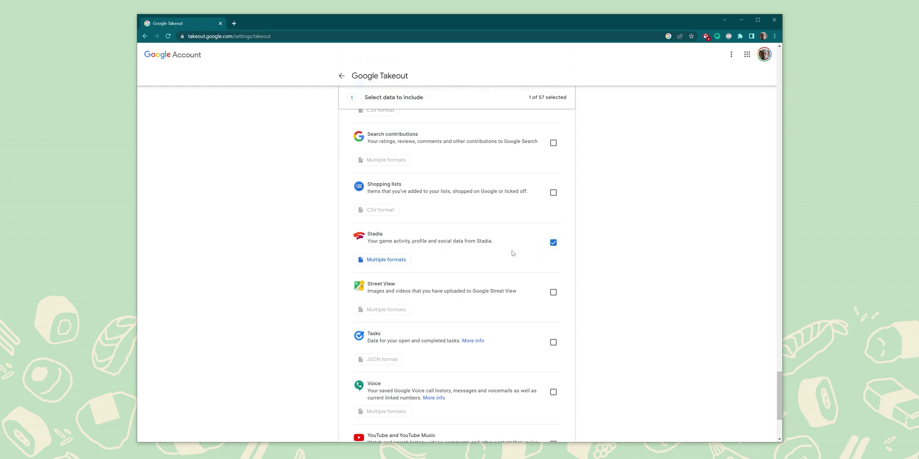
pyautogui.click(408, 260)
pyautogui.click(597, 263)
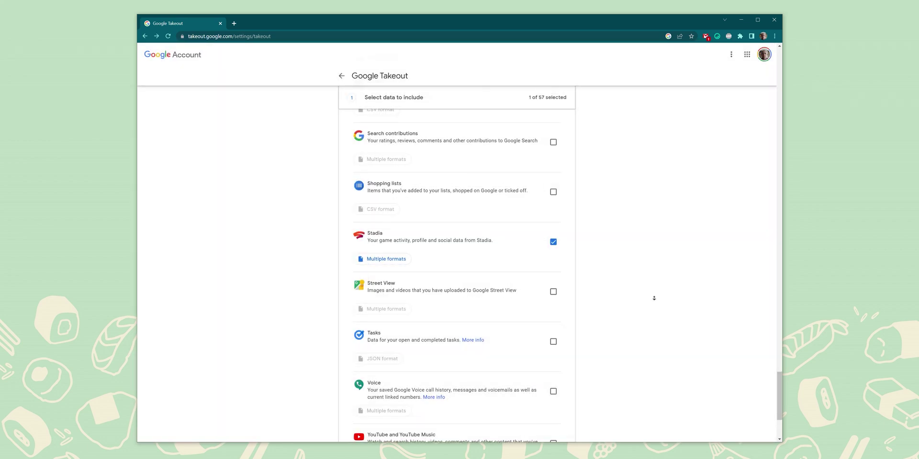
pyautogui.scroll(-3, 652, 297)
pyautogui.scroll(-1, 654, 309)
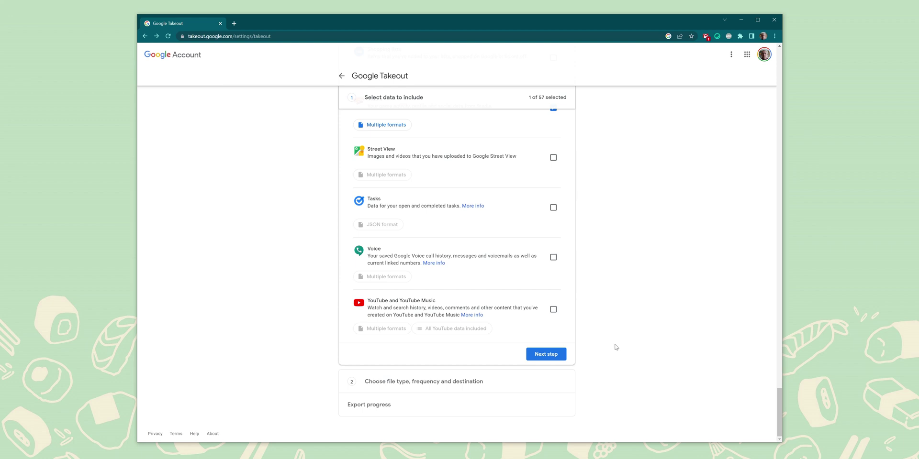
pyautogui.click(553, 356)
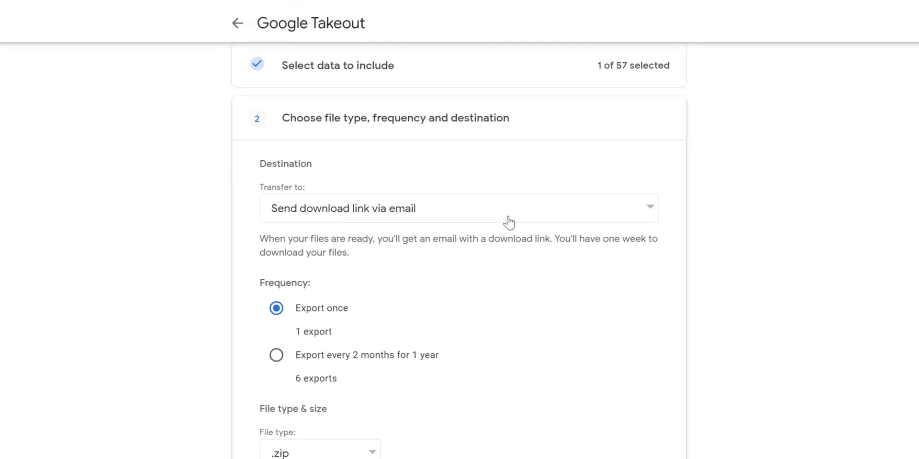
# Create the export with a download link sent via email and a file size of 10 GB
pyautogui.click(509, 222)
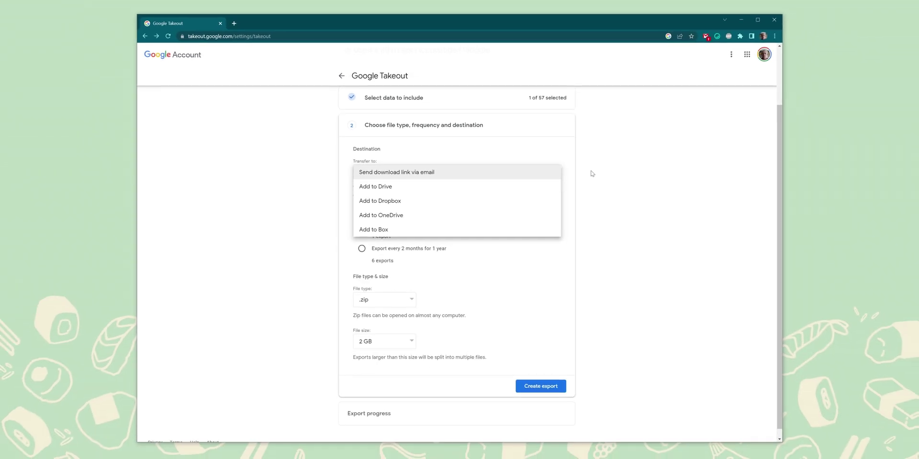
pyautogui.click(592, 173)
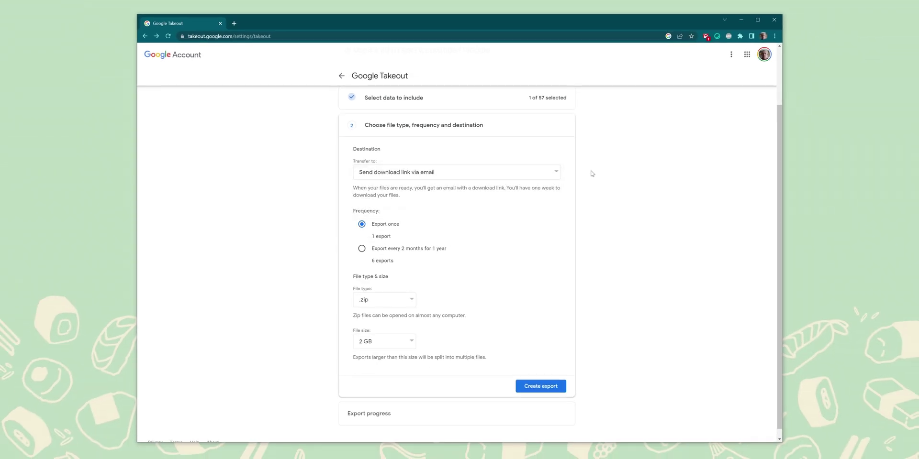
pyautogui.click(416, 342)
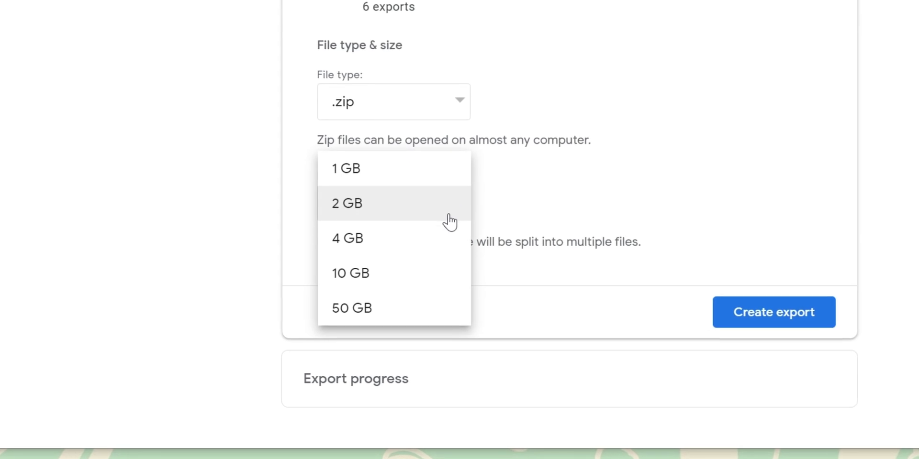
pyautogui.click(421, 287)
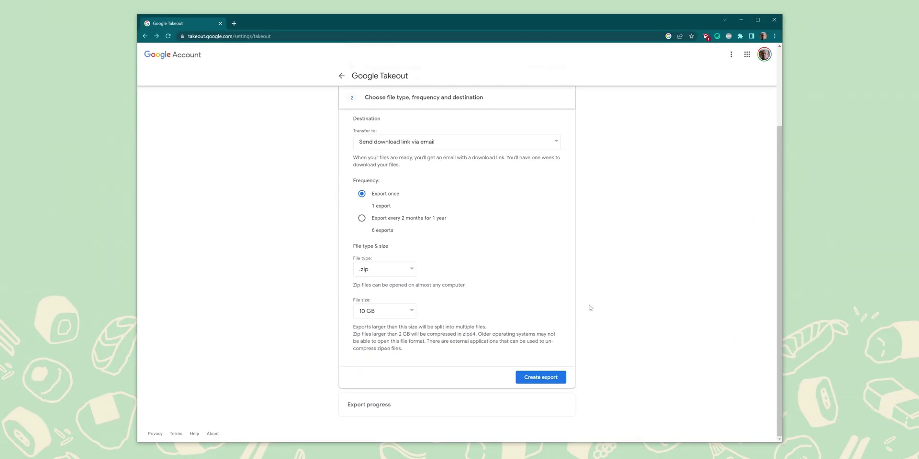
pyautogui.click(537, 378)
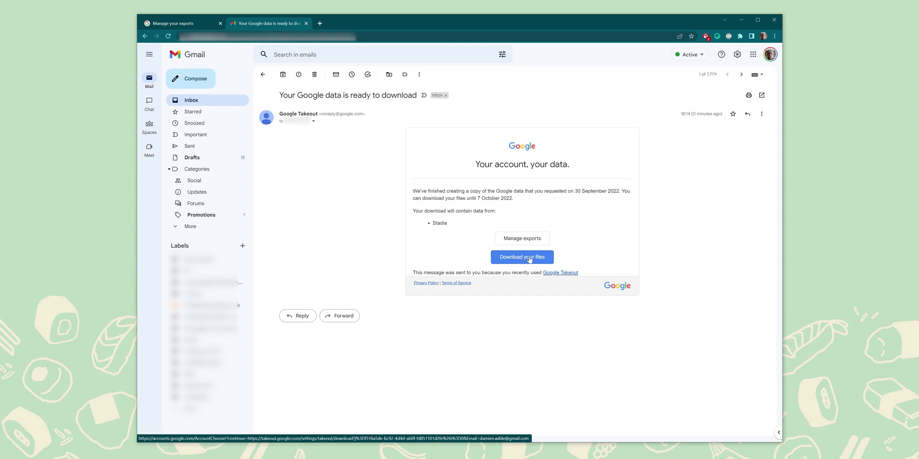
# Download the Stadia export from the Google Takeout email and save the zip in the Stadia files folder on the Desktop
pyautogui.click(530, 258)
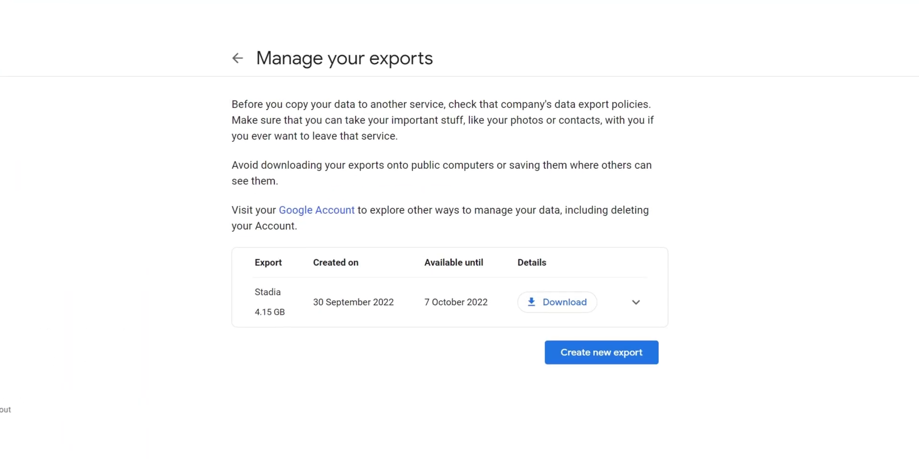
pyautogui.click(568, 310)
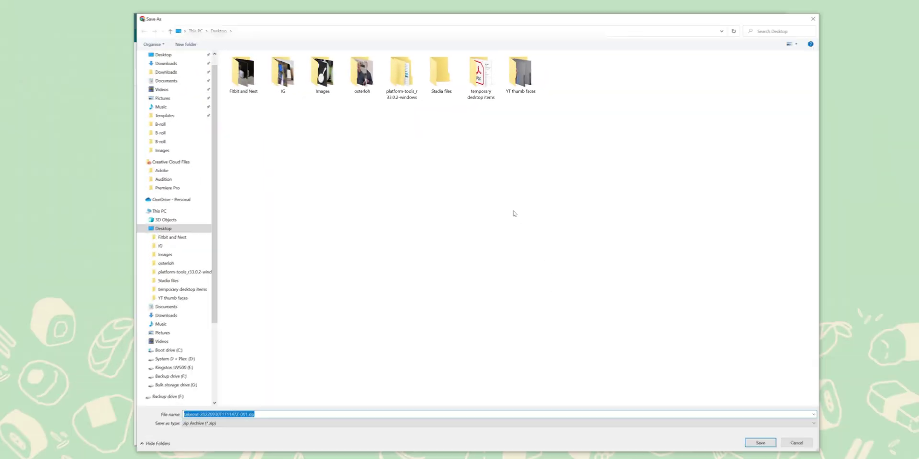
pyautogui.doubleClick(445, 84)
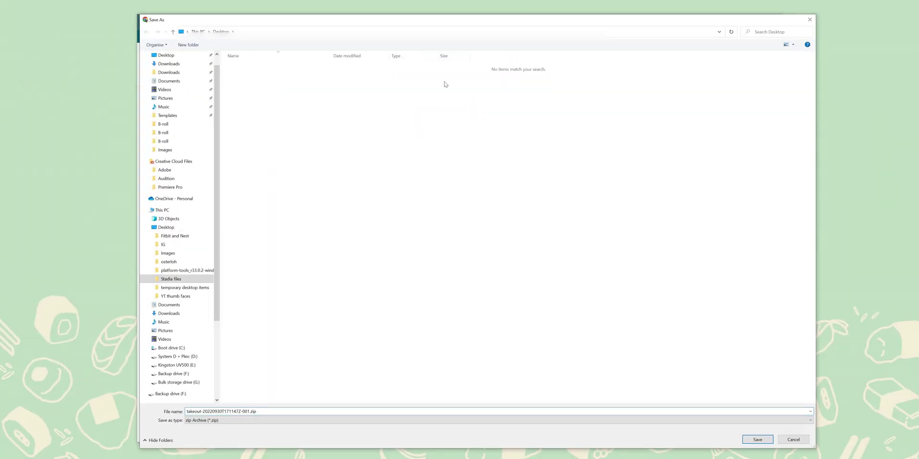
pyautogui.click(758, 440)
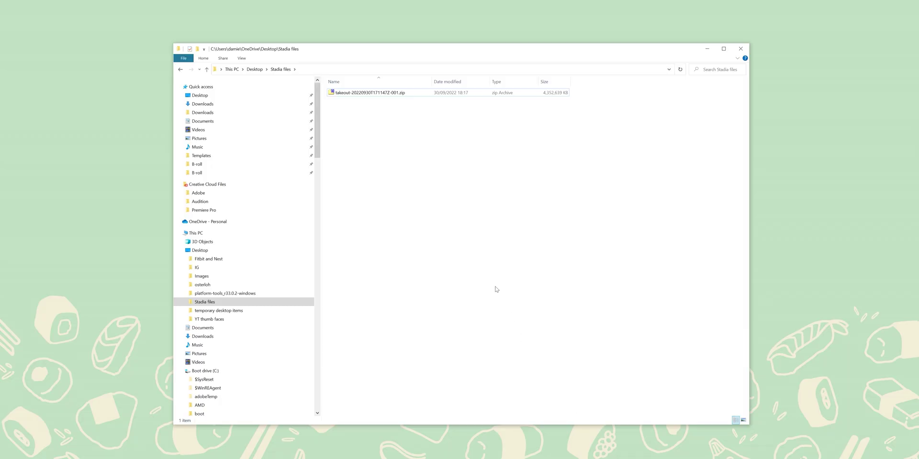
# Extract the downloaded takeout zip with 7-Zip into a subfolder named after the archive
pyautogui.rightClick(366, 94)
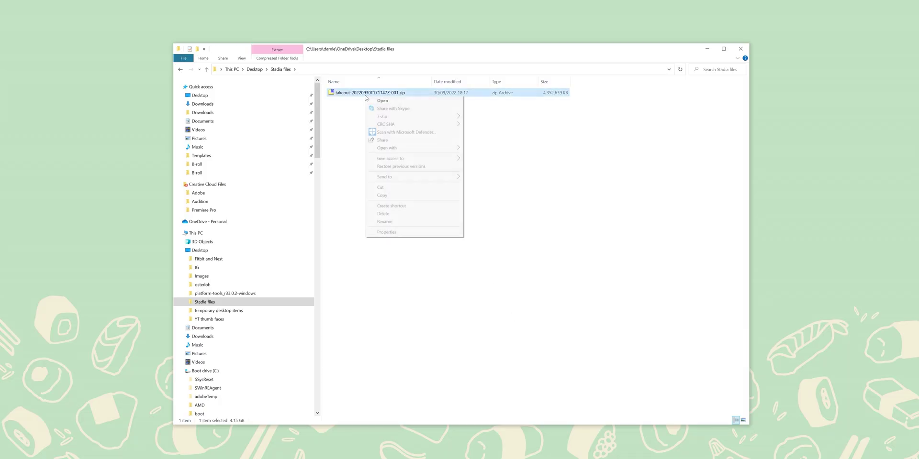
pyautogui.moveTo(403, 118)
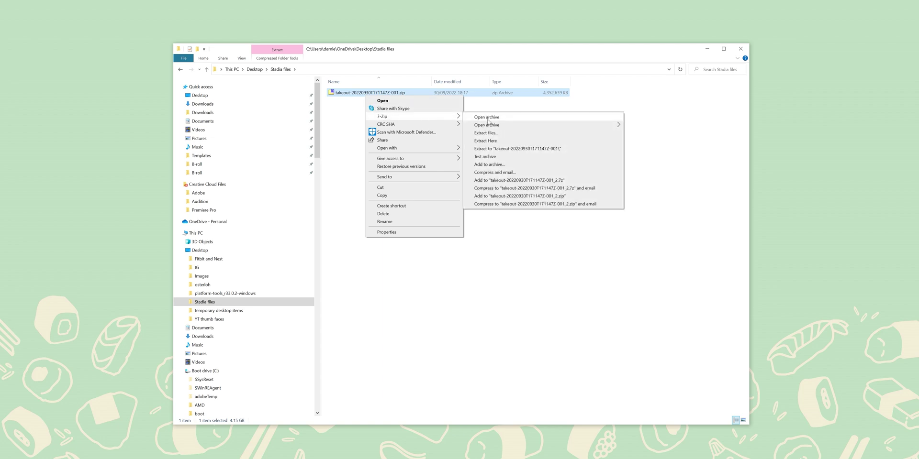
pyautogui.click(492, 149)
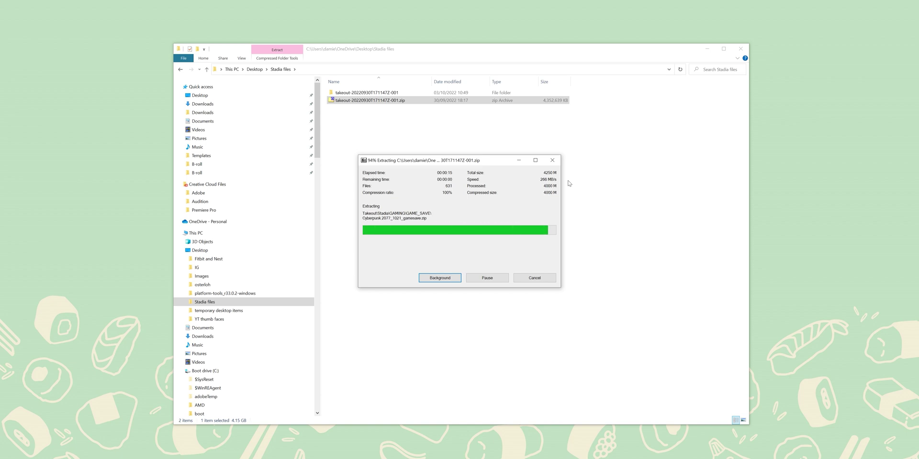
pyautogui.click(410, 152)
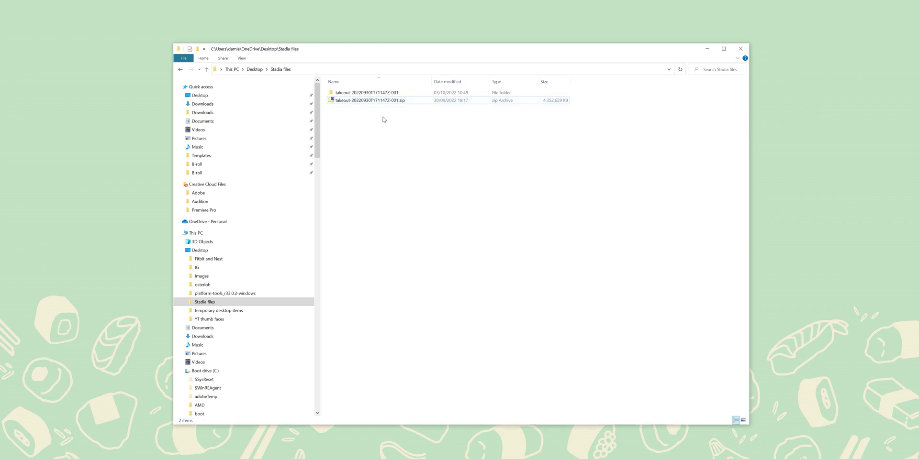
# Open the GAME_SAVE folder inside the extracted export, under Takeout, Stadia and GAMING
pyautogui.doubleClick(371, 93)
pyautogui.doubleClick(369, 93)
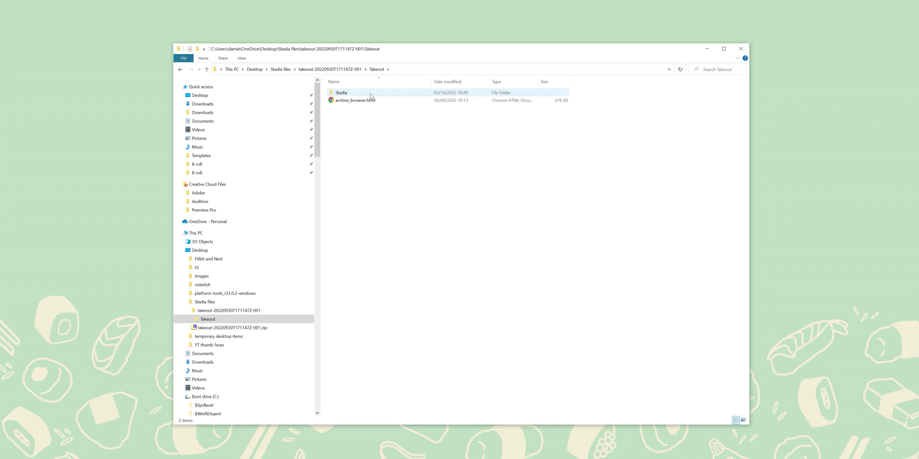
pyautogui.doubleClick(371, 94)
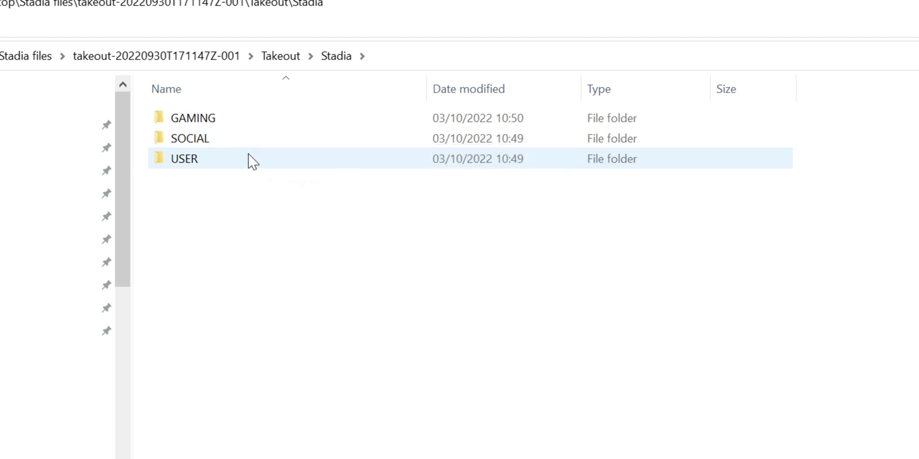
pyautogui.doubleClick(256, 127)
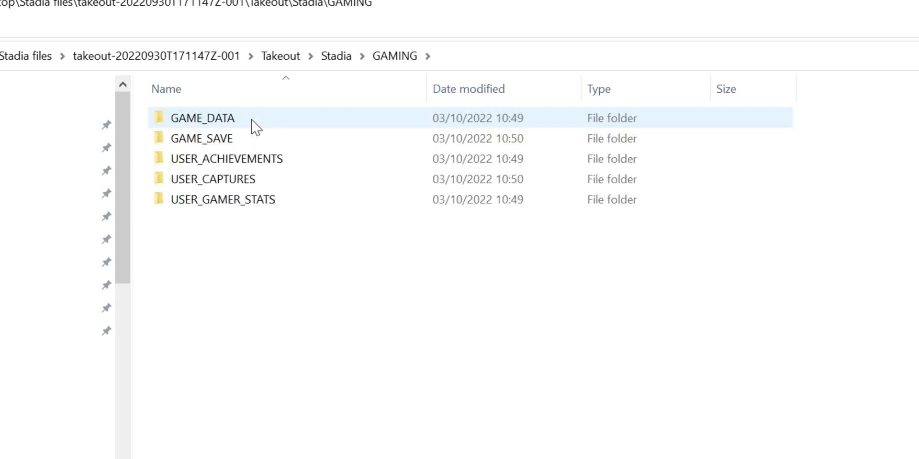
pyautogui.doubleClick(258, 141)
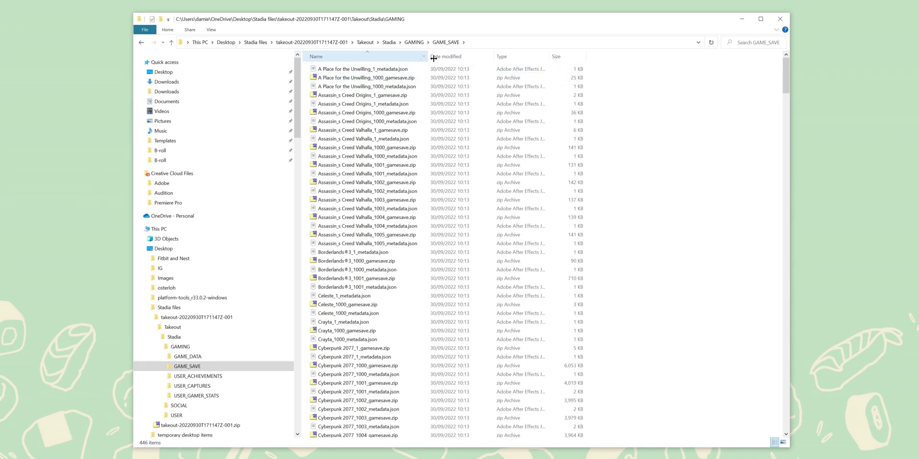
# Locate and select Cyberpunk 2077_1041_gamesave.zip among the exported game saves
pyautogui.moveTo(434, 59); pyautogui.dragTo(450, 57)
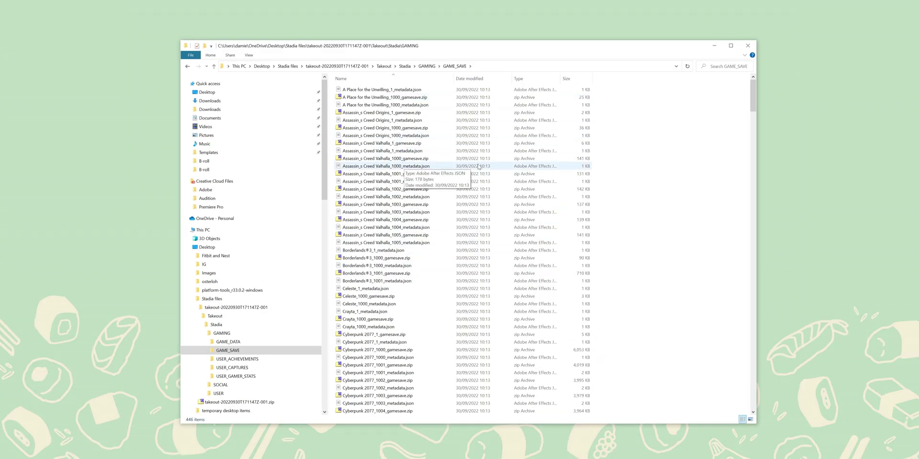
pyautogui.moveTo(752, 88); pyautogui.dragTo(751, 140)
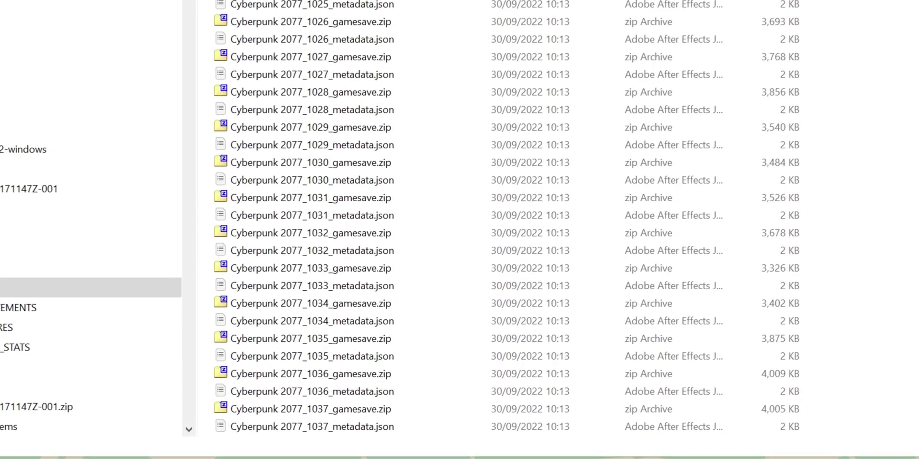
pyautogui.scroll(-5, 479, 216)
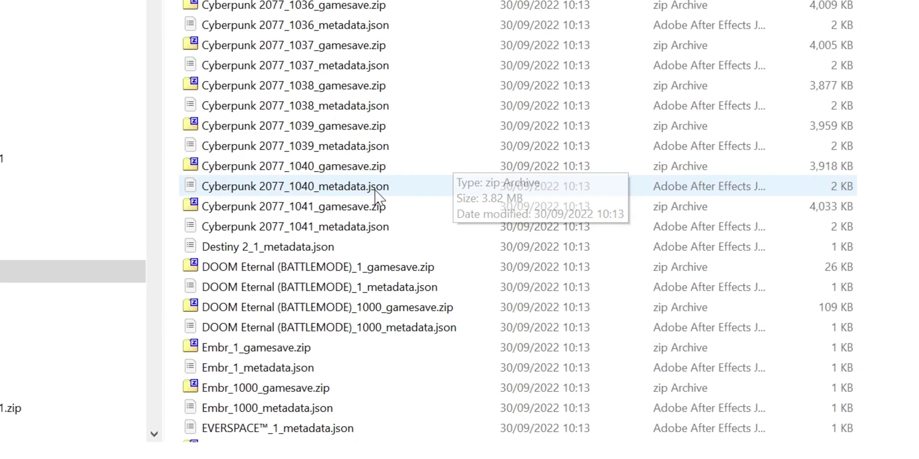
pyautogui.click(341, 212)
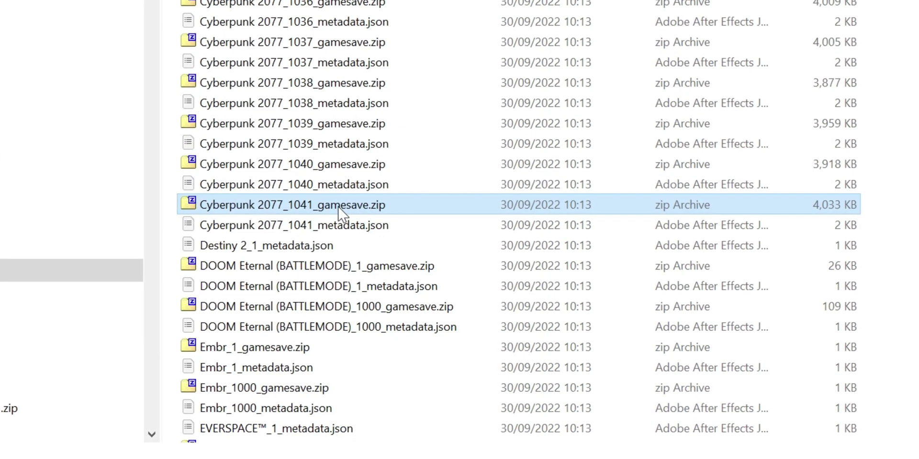
pyautogui.rightClick(338, 207)
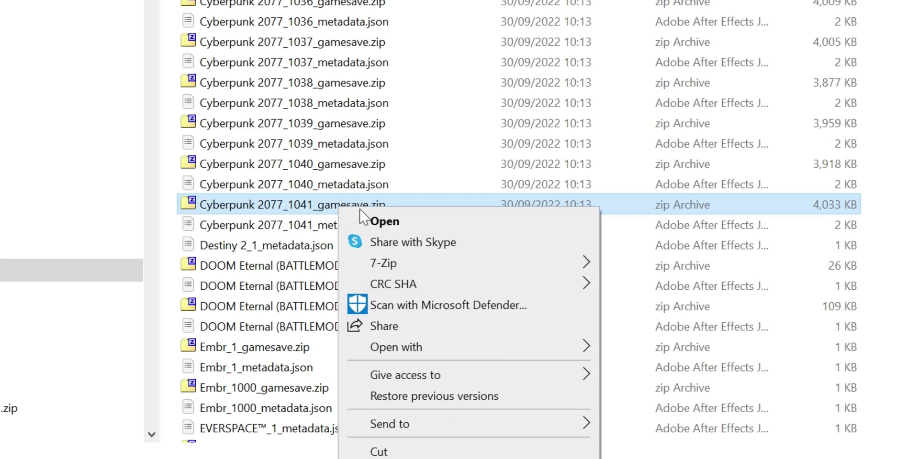
pyautogui.press('Escape')
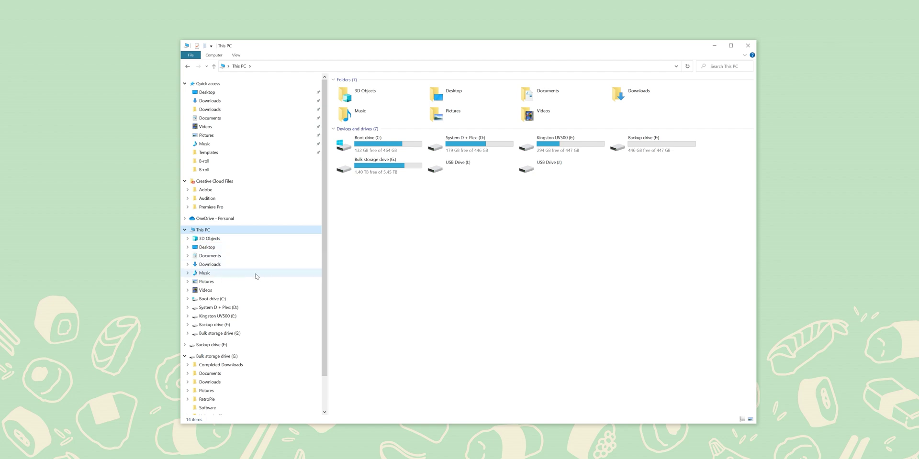
# Open the Cyberpunk 2077 save folder on the boot drive, under the user's profile, Saved Games and CD Projekt Red
pyautogui.doubleClick(370, 152)
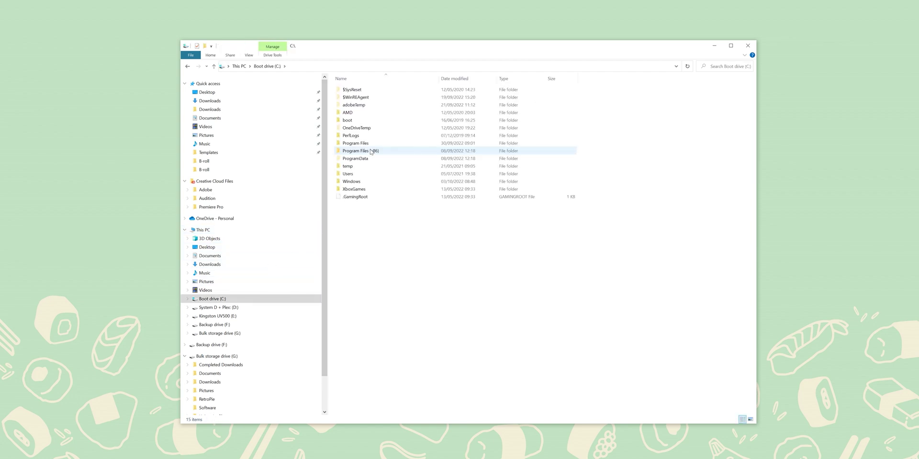
pyautogui.click(358, 175)
pyautogui.doubleClick(348, 174)
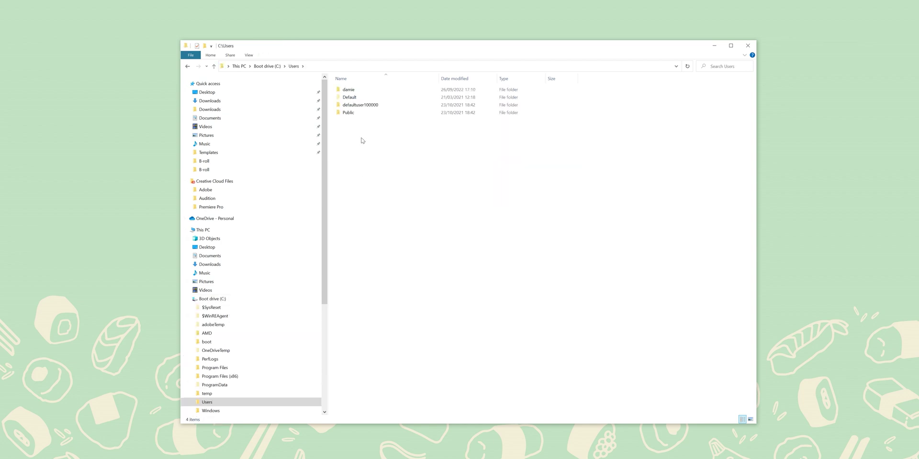
pyautogui.click(357, 92)
pyautogui.doubleClick(357, 93)
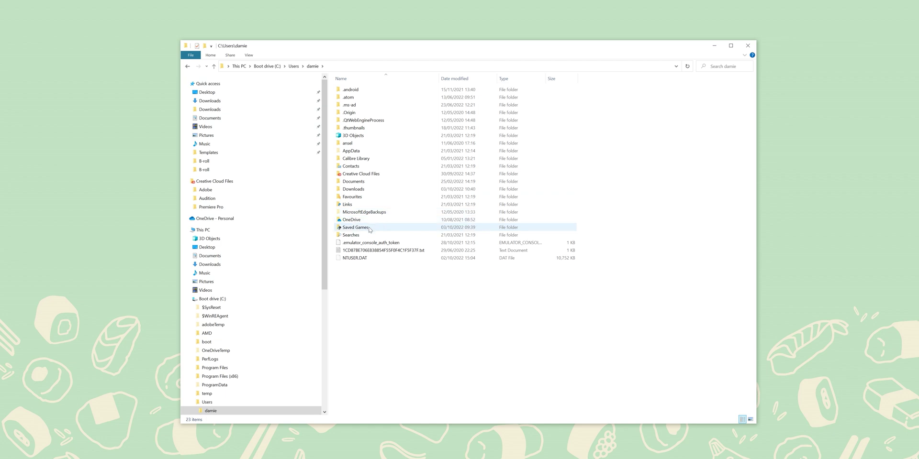
pyautogui.doubleClick(356, 228)
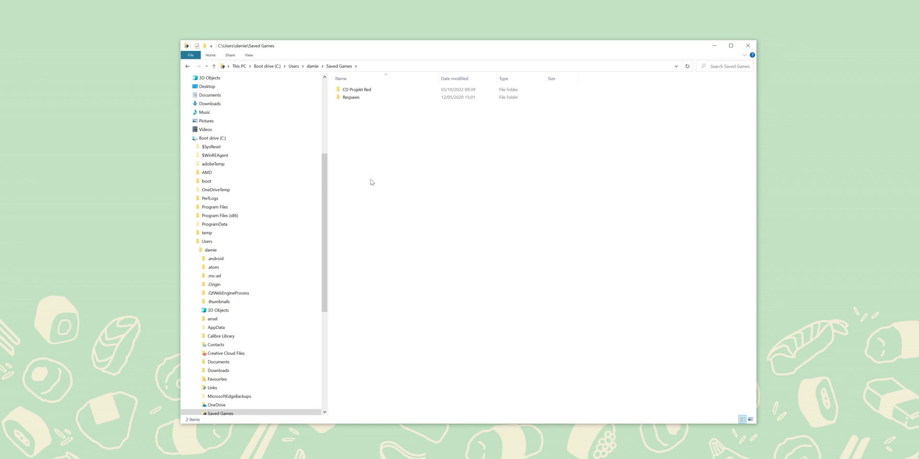
pyautogui.doubleClick(368, 90)
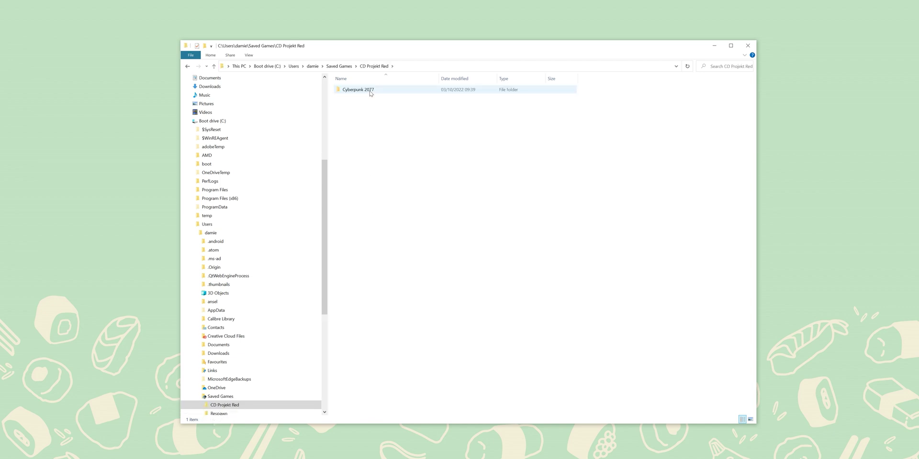
pyautogui.doubleClick(370, 91)
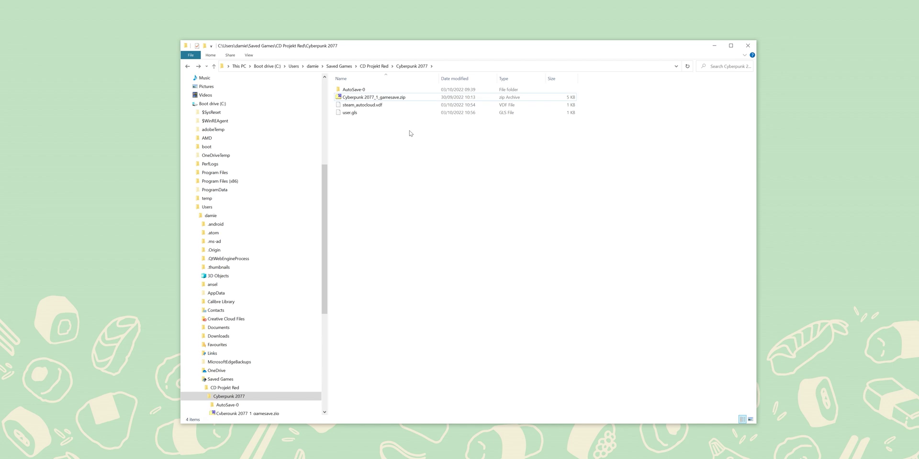
# Extract Cyberpunk 2077_1_gamesave.zip with 7-Zip into a subfolder named after the archive
pyautogui.rightClick(399, 101)
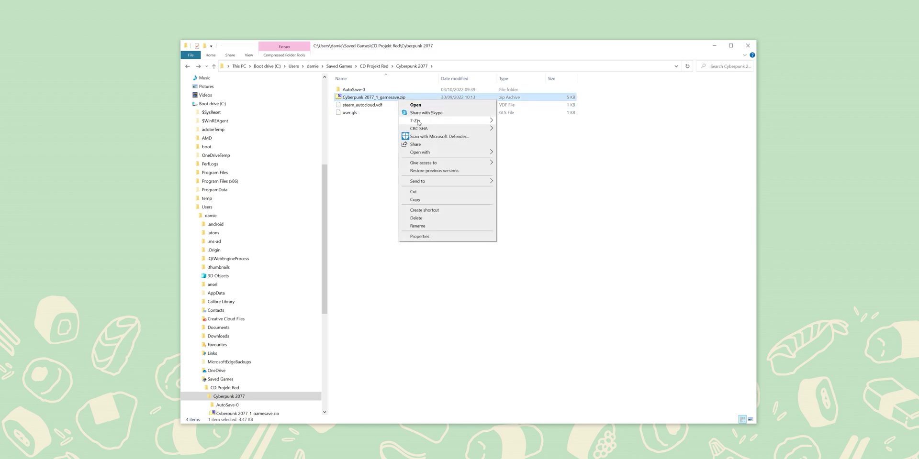
pyautogui.moveTo(418, 122)
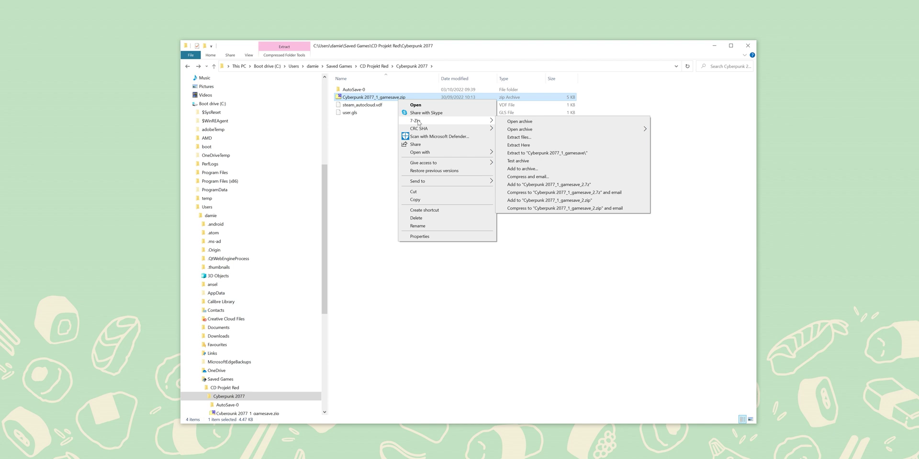
pyautogui.click(532, 153)
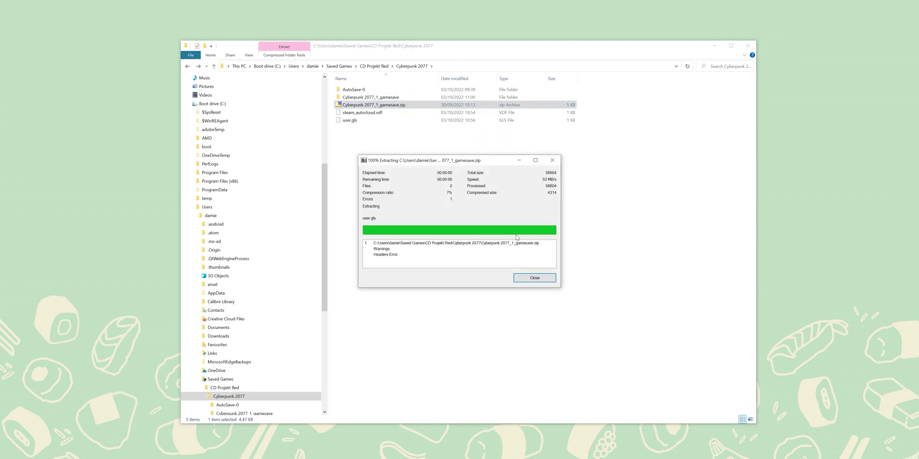
pyautogui.click(523, 281)
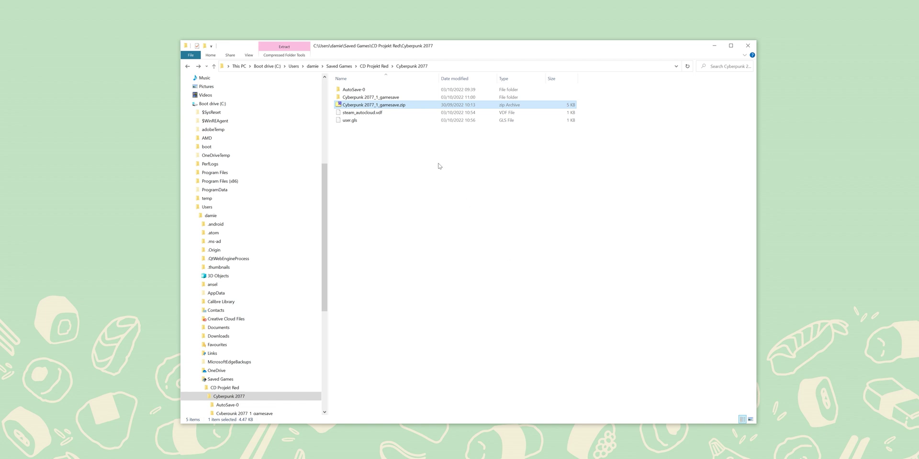
# Rename the extracted Cyberpunk 2077_1_gamesave folder to ManualSave-1
pyautogui.rightClick(374, 97)
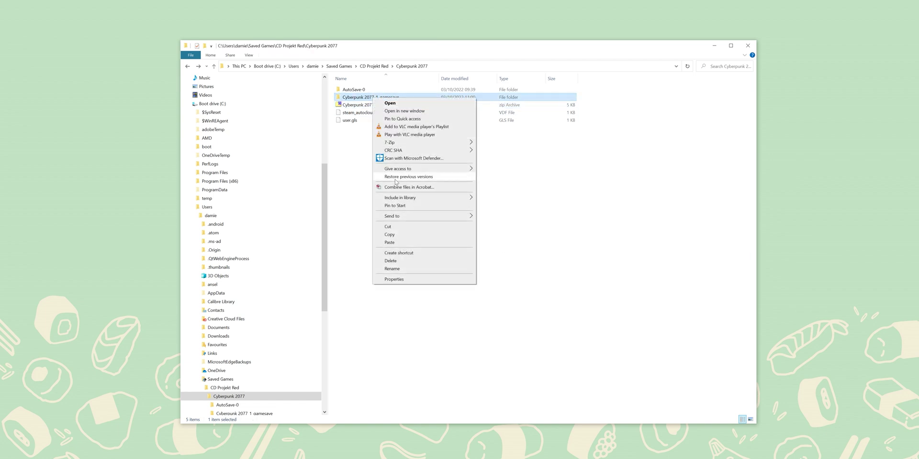
pyautogui.click(395, 269)
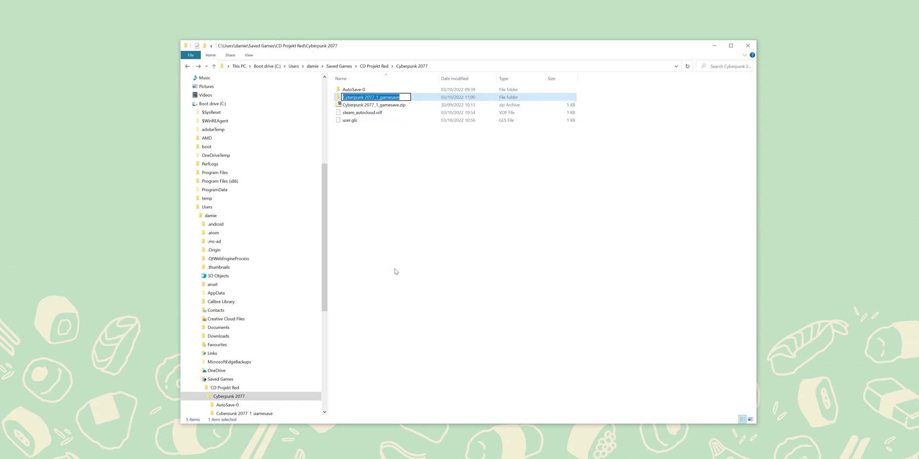
pyautogui.write('ManualSave-1')
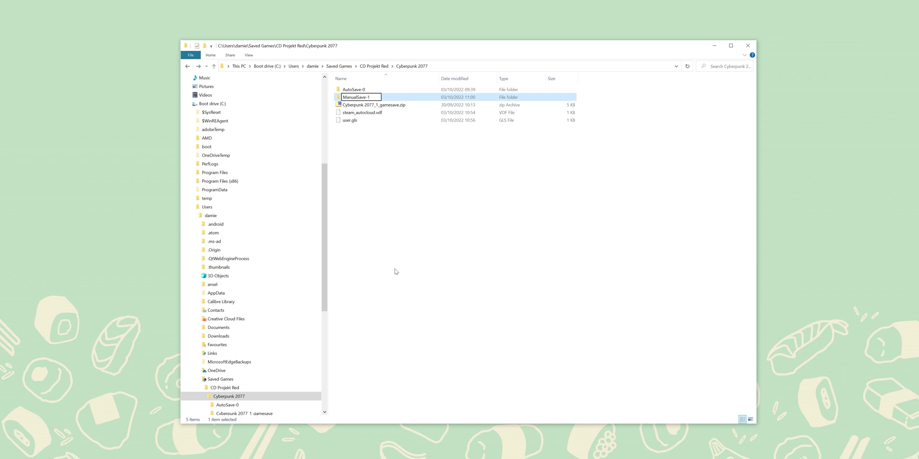
pyautogui.press('Return')
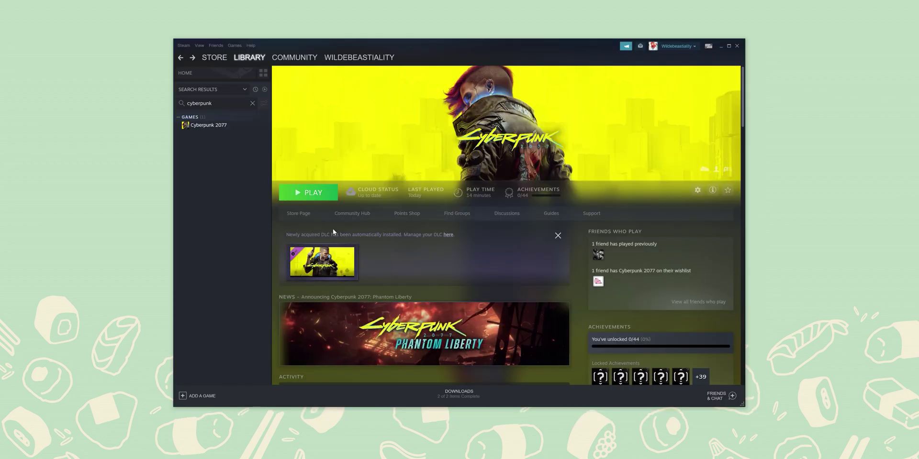
# Launch Cyberpunk 2077 from the Steam library, continue past the title screen and open Load Game
pyautogui.click(309, 197)
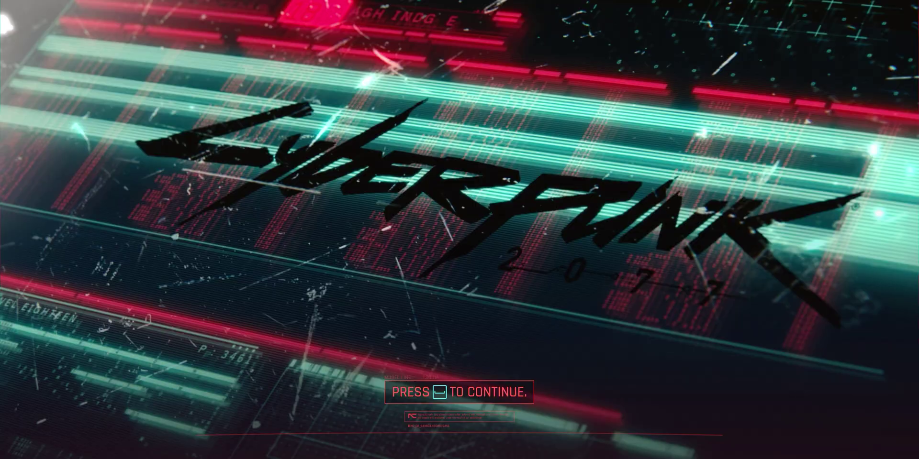
pyautogui.press('space')
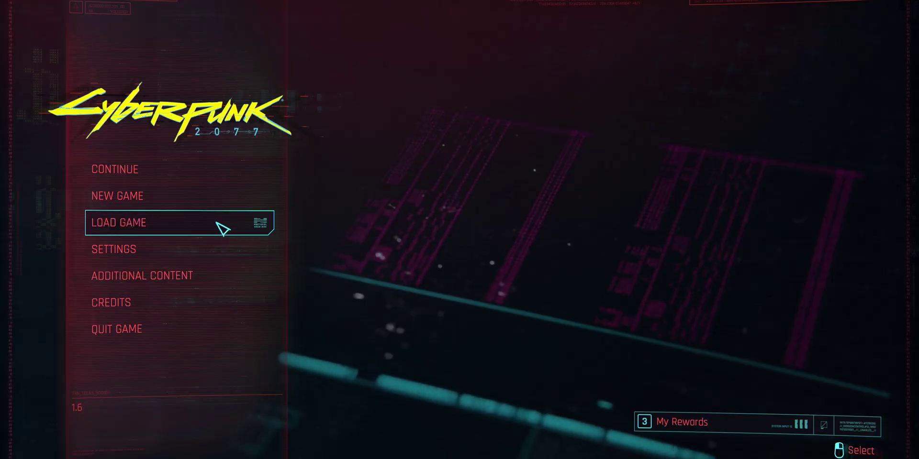
pyautogui.click(218, 221)
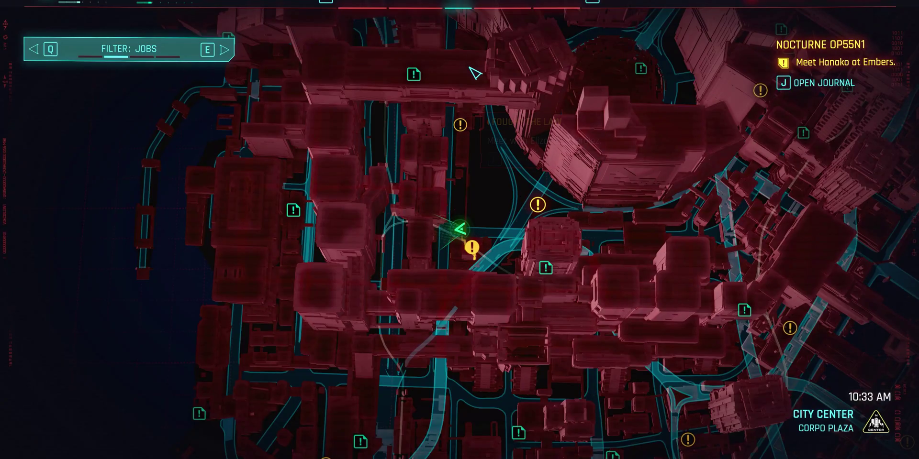
# Check the loaded save's character attributes and clothing inventory, and return to the game
pyautogui.click(501, 6)
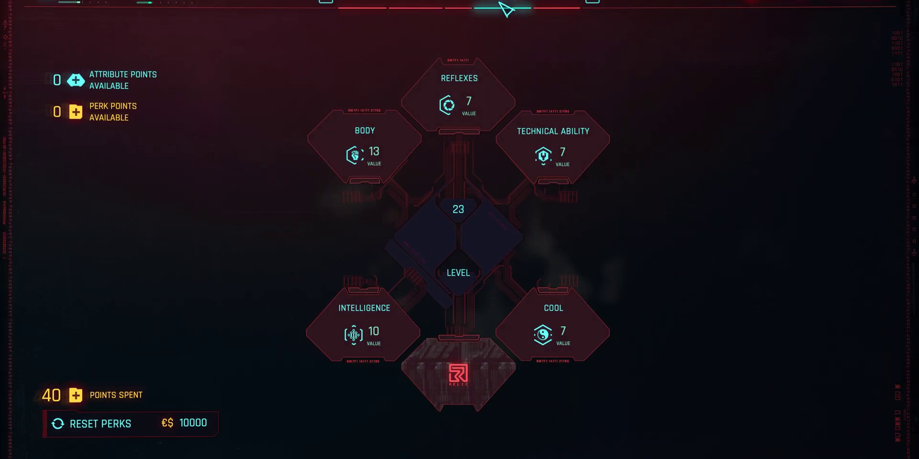
pyautogui.moveTo(525, 156)
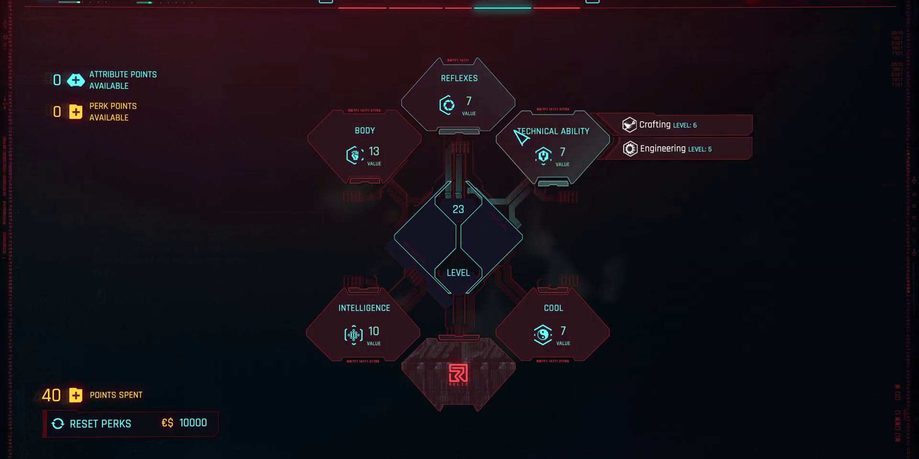
pyautogui.click(415, 5)
pyautogui.click(625, 90)
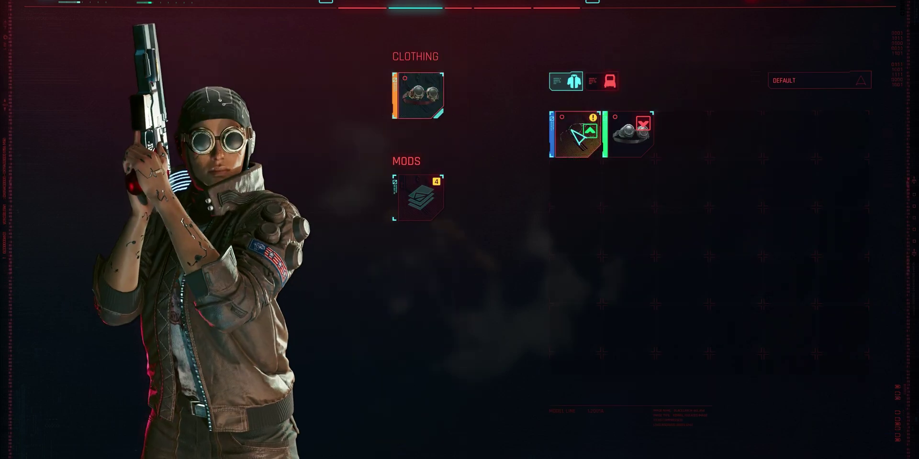
pyautogui.press('Escape')
pyautogui.press('Escape')
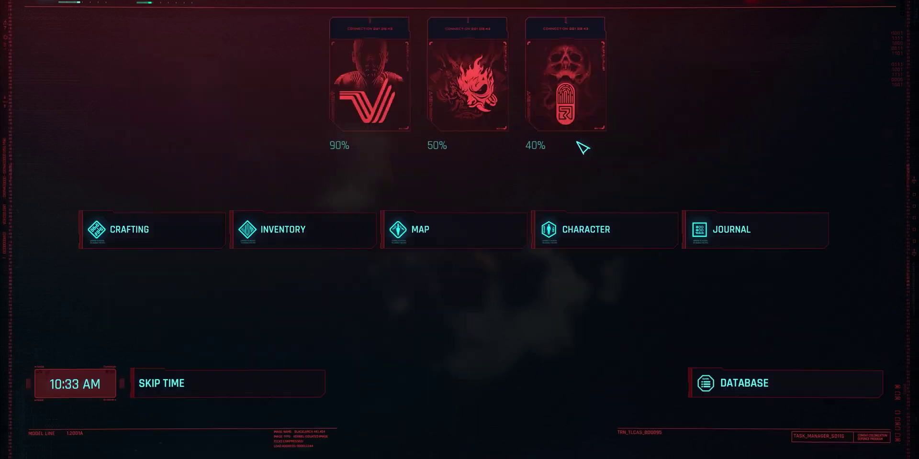
pyautogui.press('Escape')
pyautogui.click(459, 230)
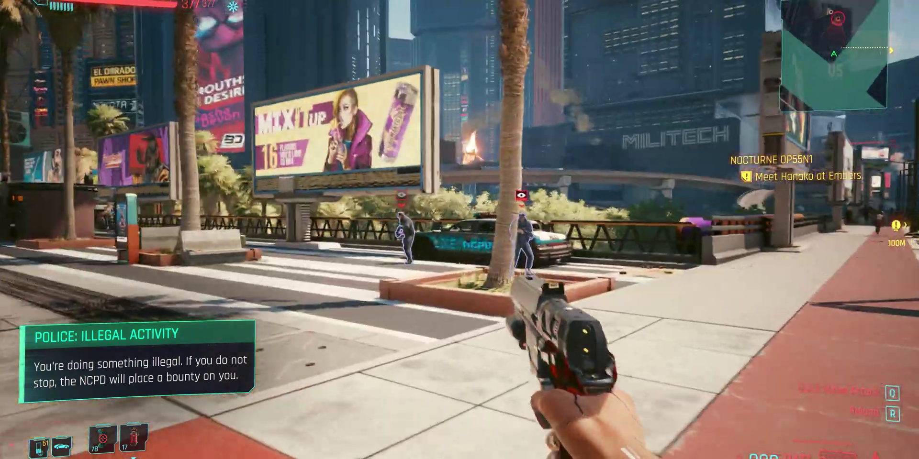
pyautogui.rightClick(460, 229)
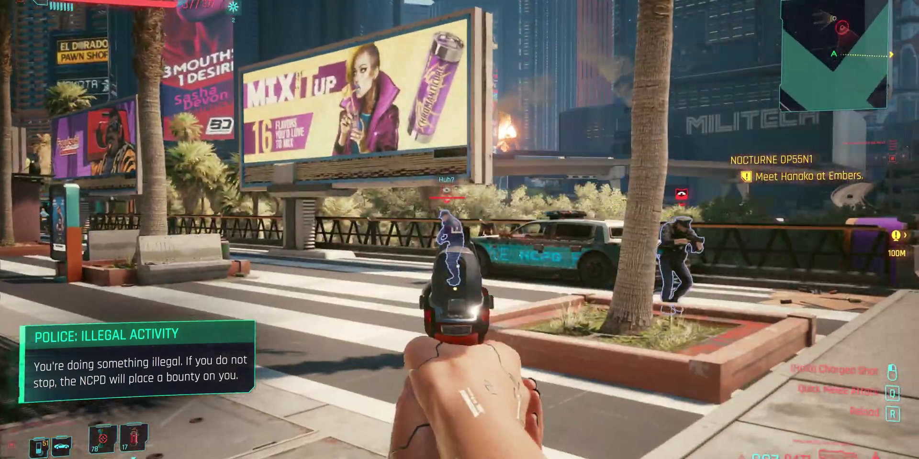
pyautogui.click(460, 230)
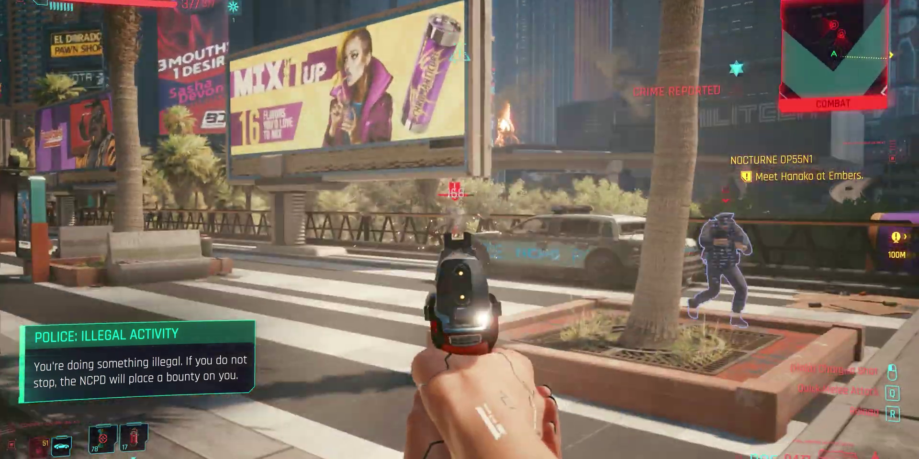
pyautogui.click(460, 230)
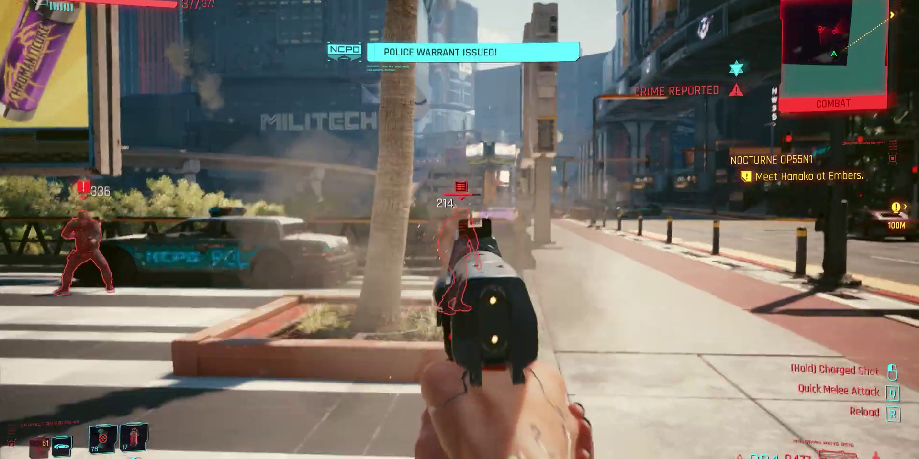